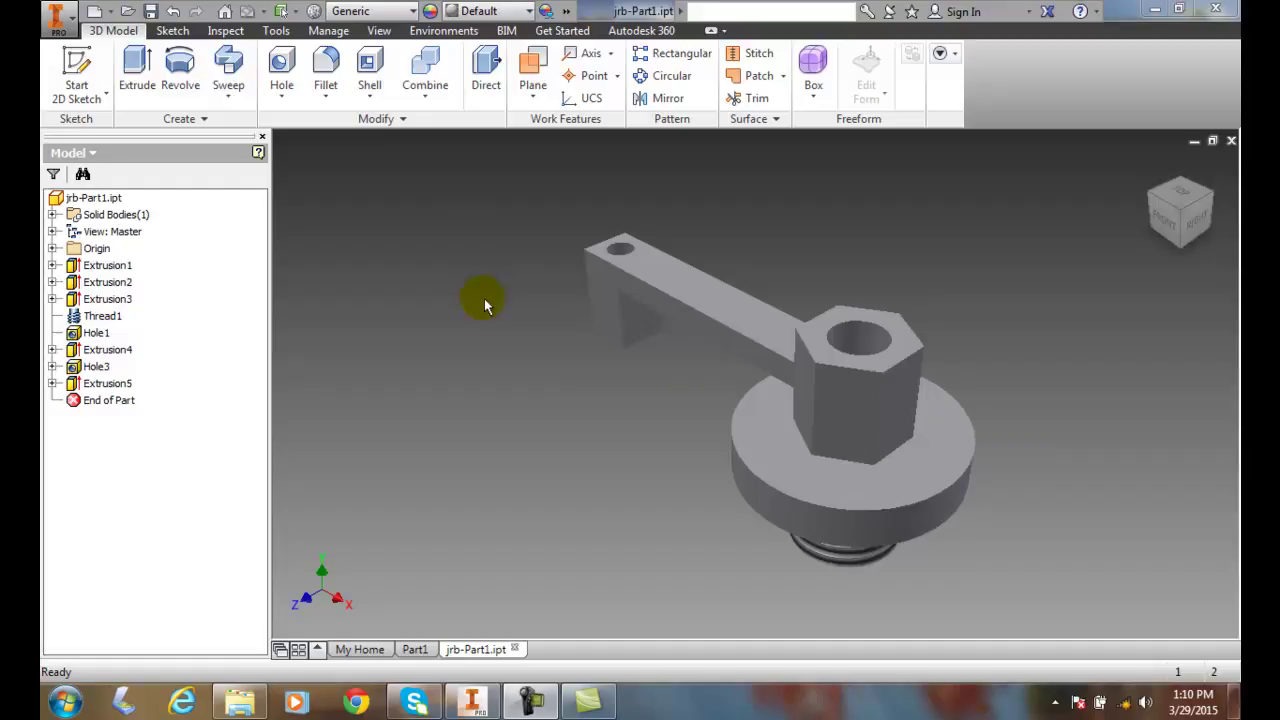
- Bring up the Full Navigation Wheel from the View tab's Navigate wheel dropdown
click(378, 30)
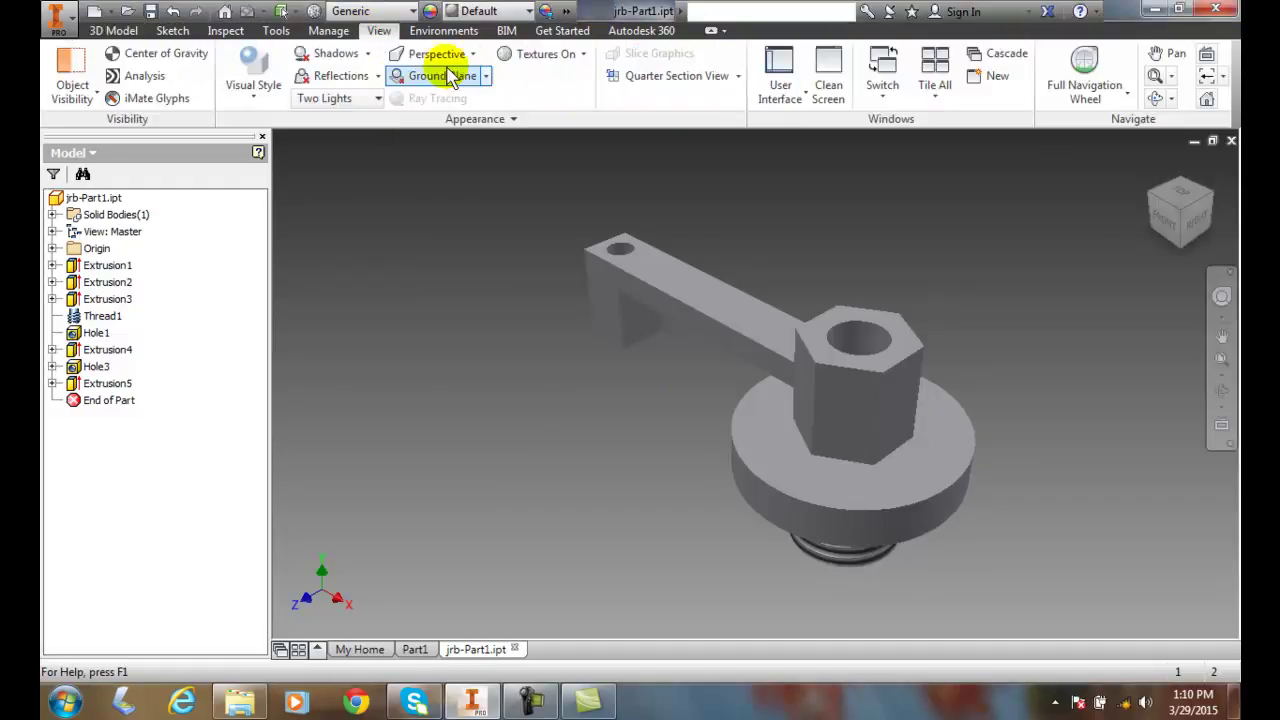
click(1128, 95)
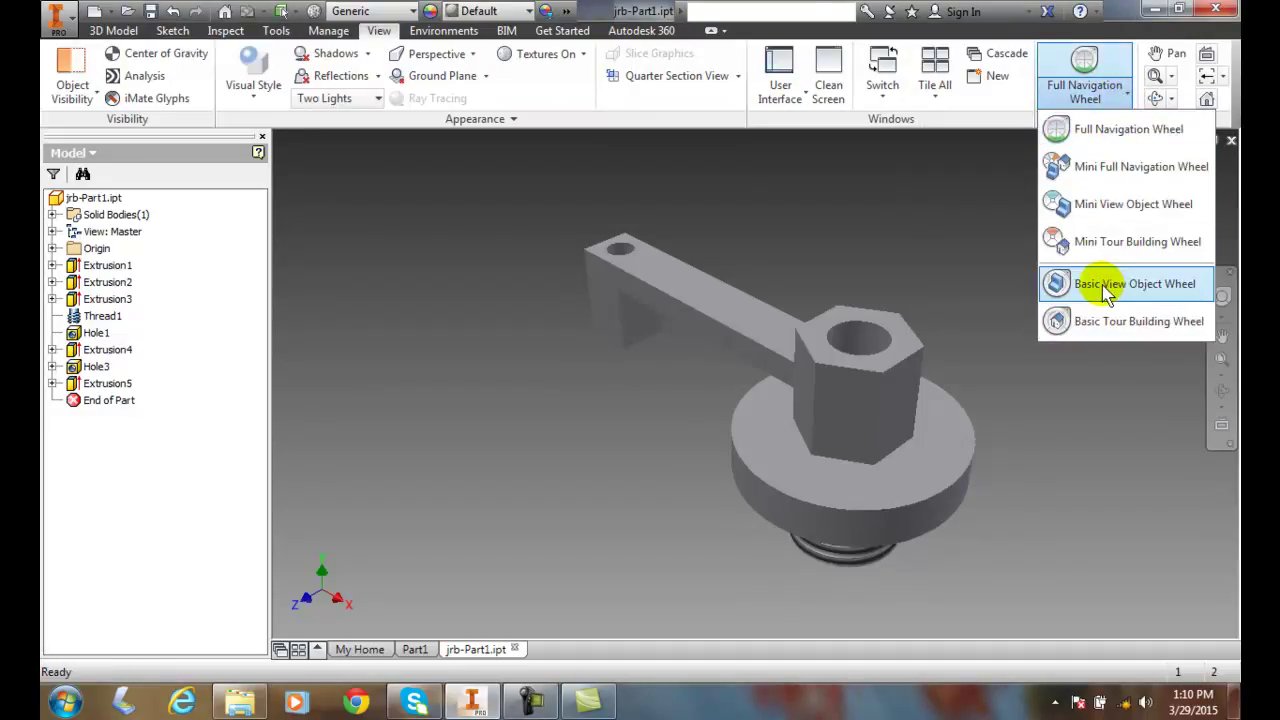
click(1103, 133)
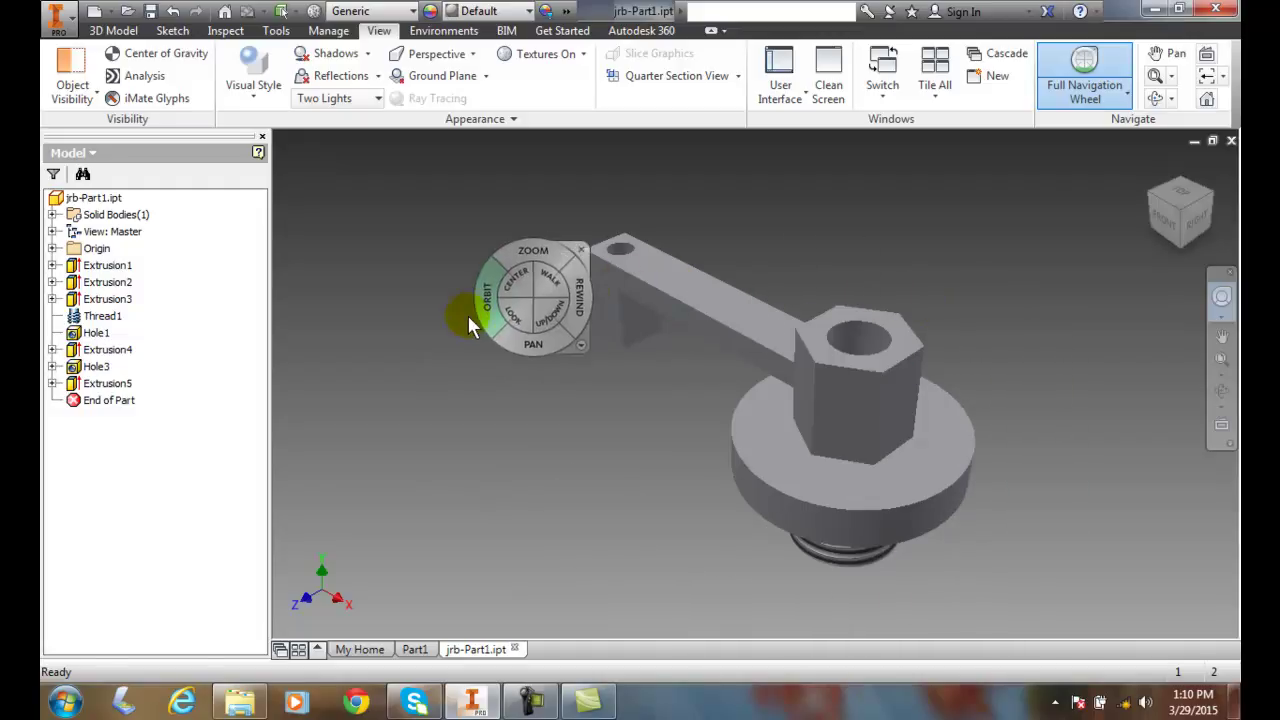
- Zoom in on the crank part with the wheel, then pan it slightly sideways
click(523, 257)
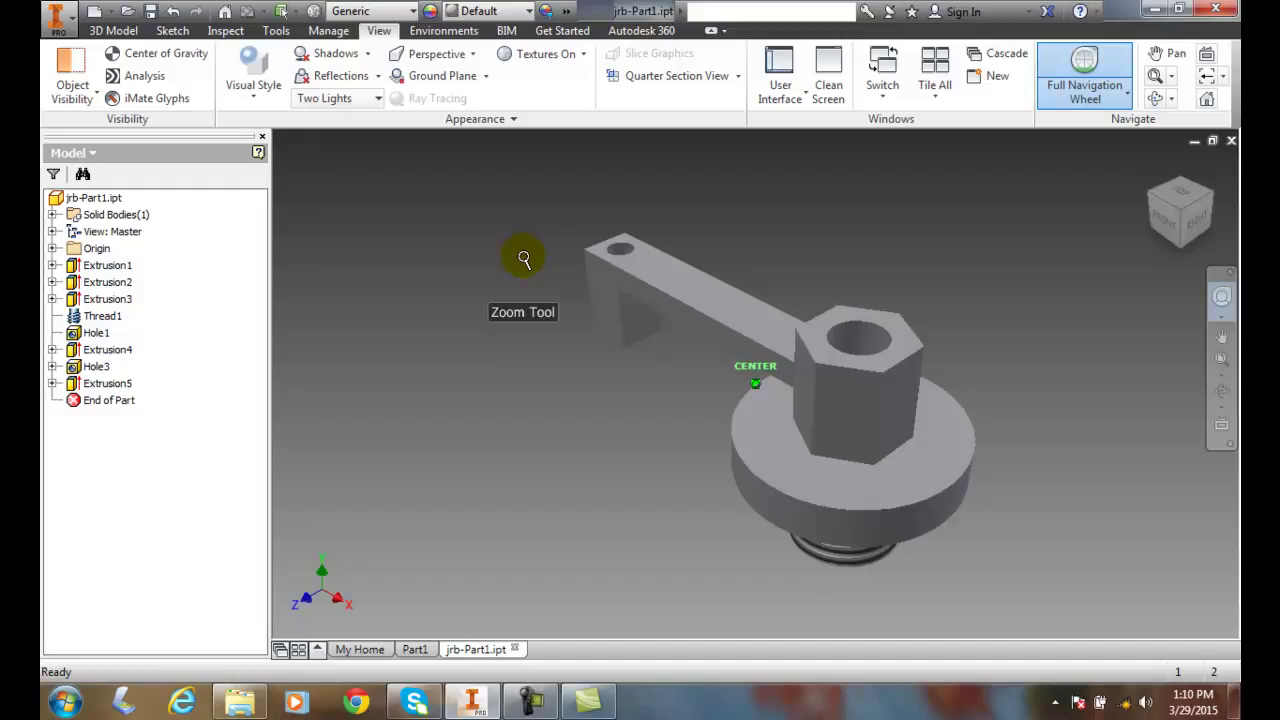
mouse_move(525, 263)
mouse_down()
mouse_move(518, 322)
mouse_move(523, 249)
mouse_up()
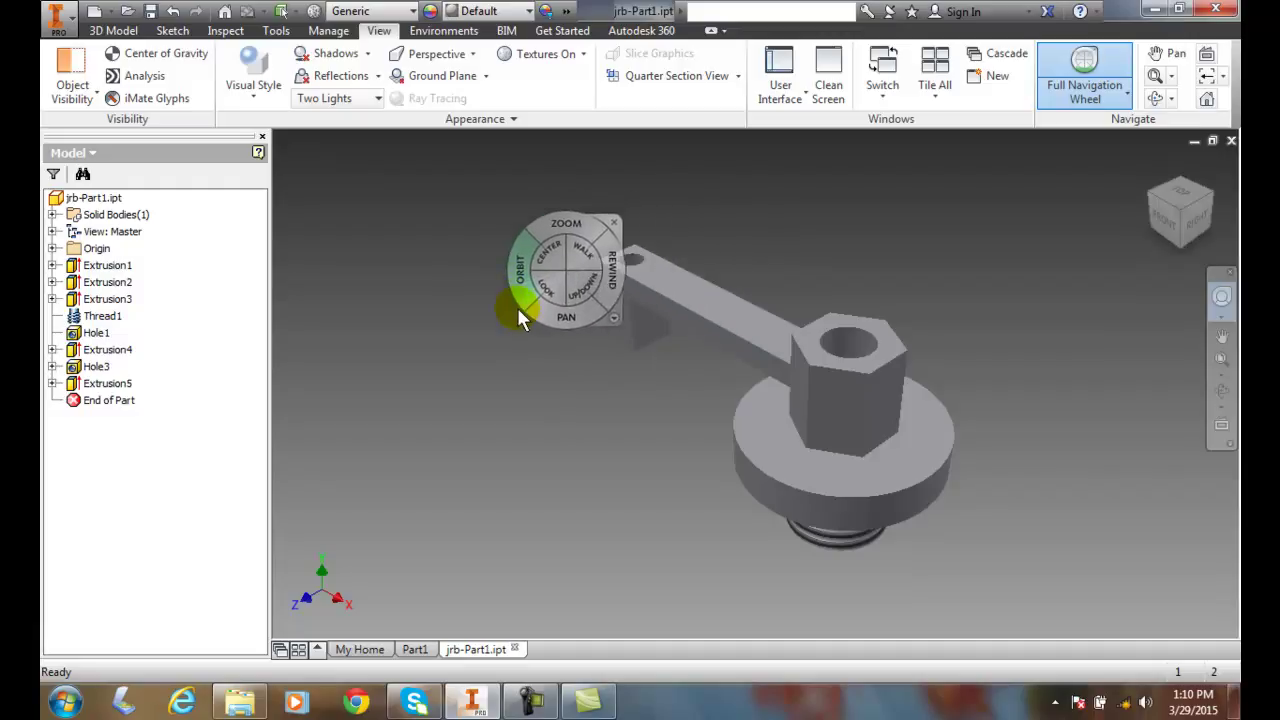
click(555, 319)
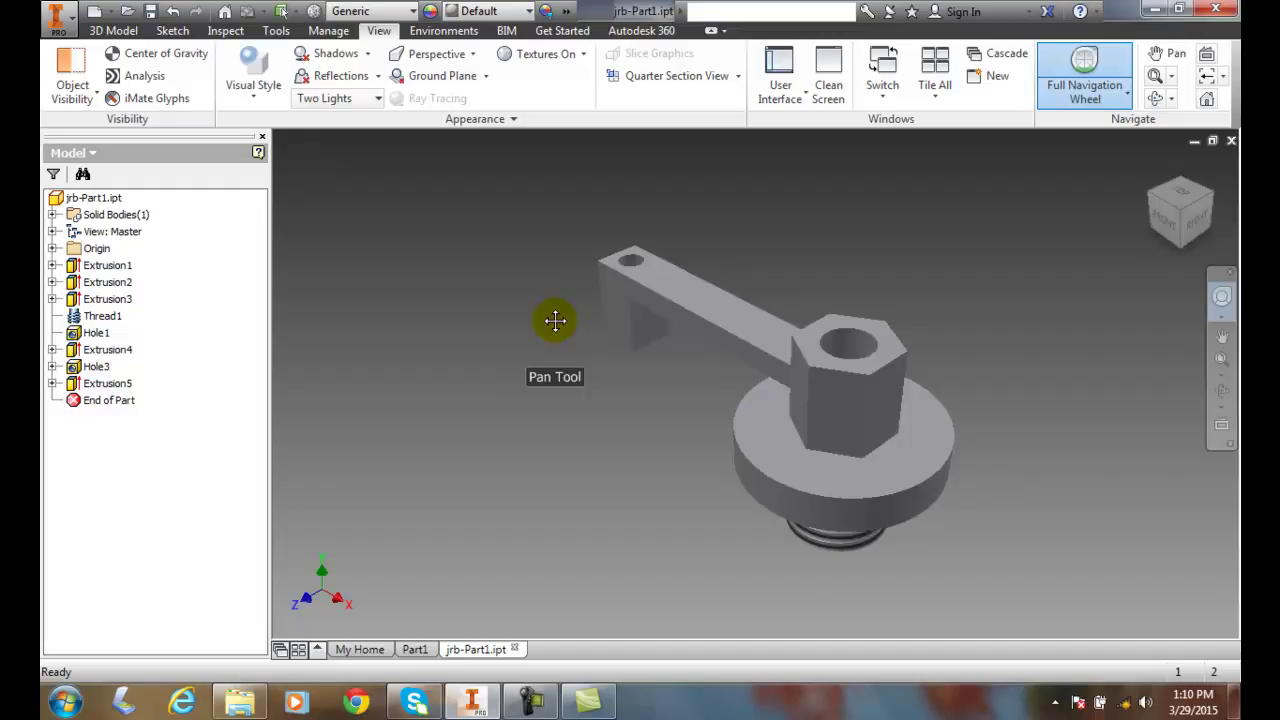
mouse_move(555, 320)
mouse_down()
mouse_move(680, 323)
mouse_move(522, 317)
mouse_move(520, 252)
mouse_move(536, 311)
mouse_up()
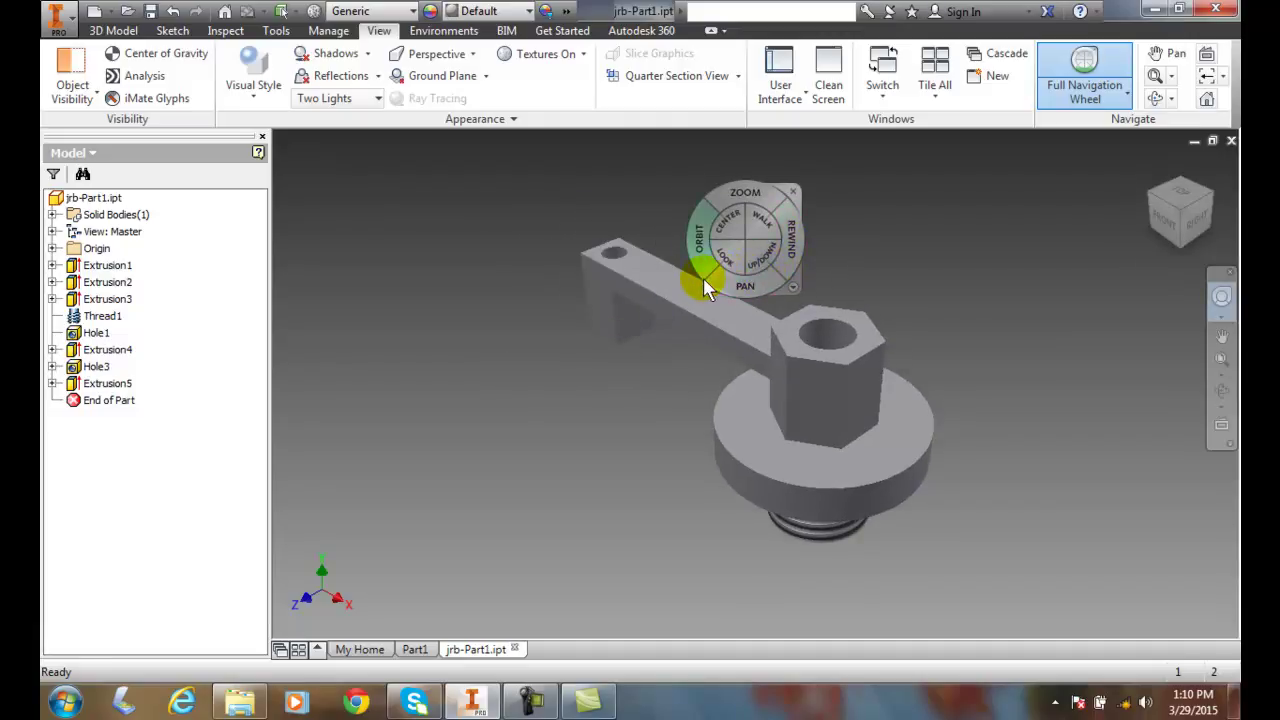
- Orbit the crank upright with its threaded end pointing right, then dismiss the wheel
click(695, 235)
drag(695, 235, 500, 289)
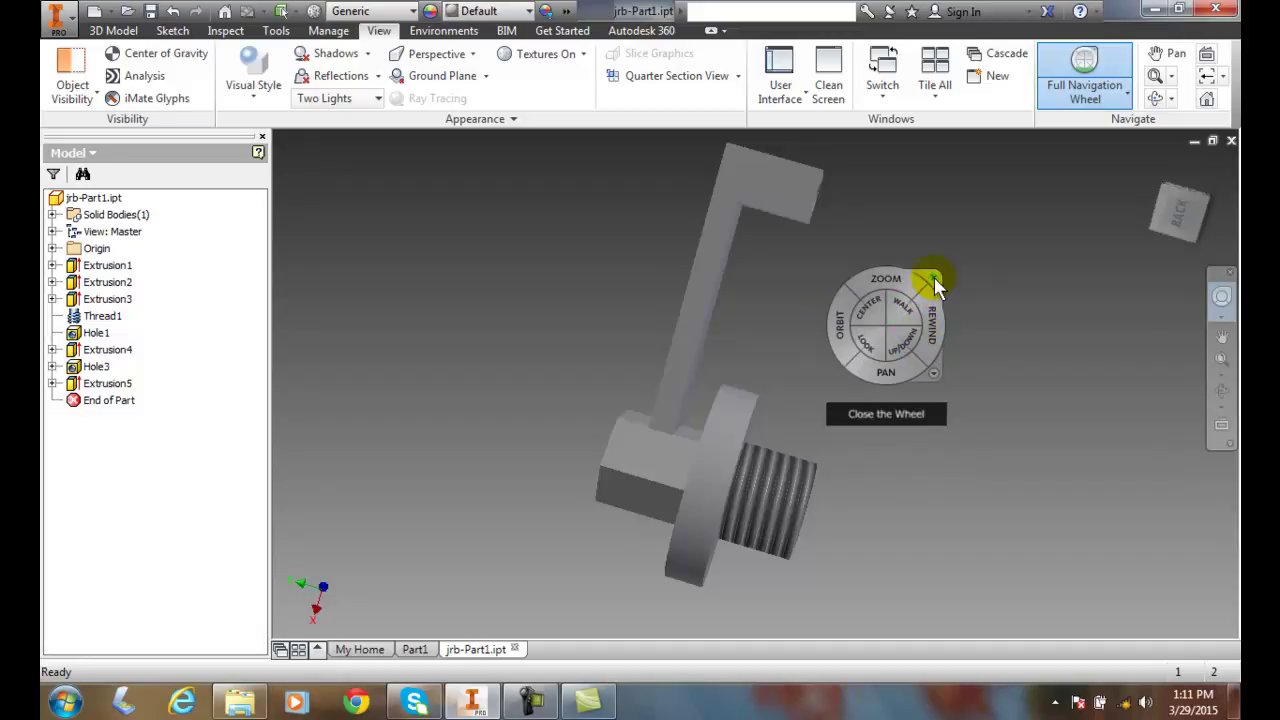
click(934, 280)
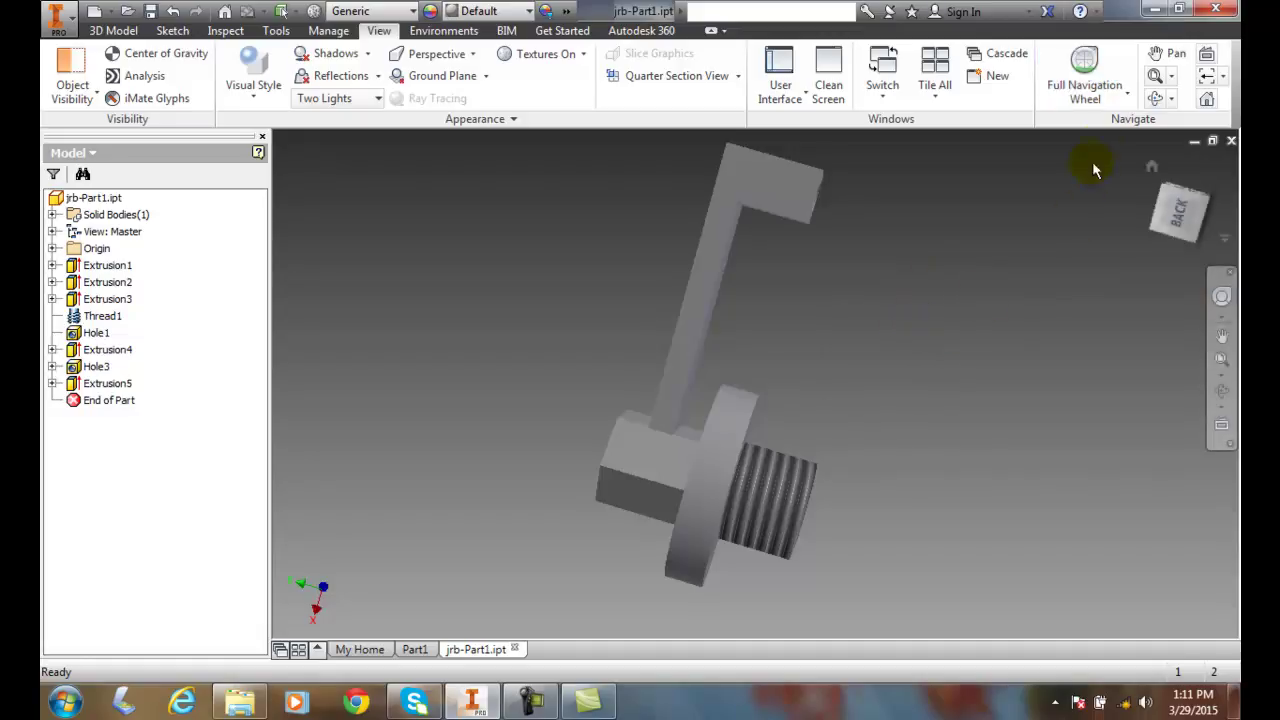
- Switch to the Basic View Object Wheel and rewind the crank through earlier saved views
click(1127, 93)
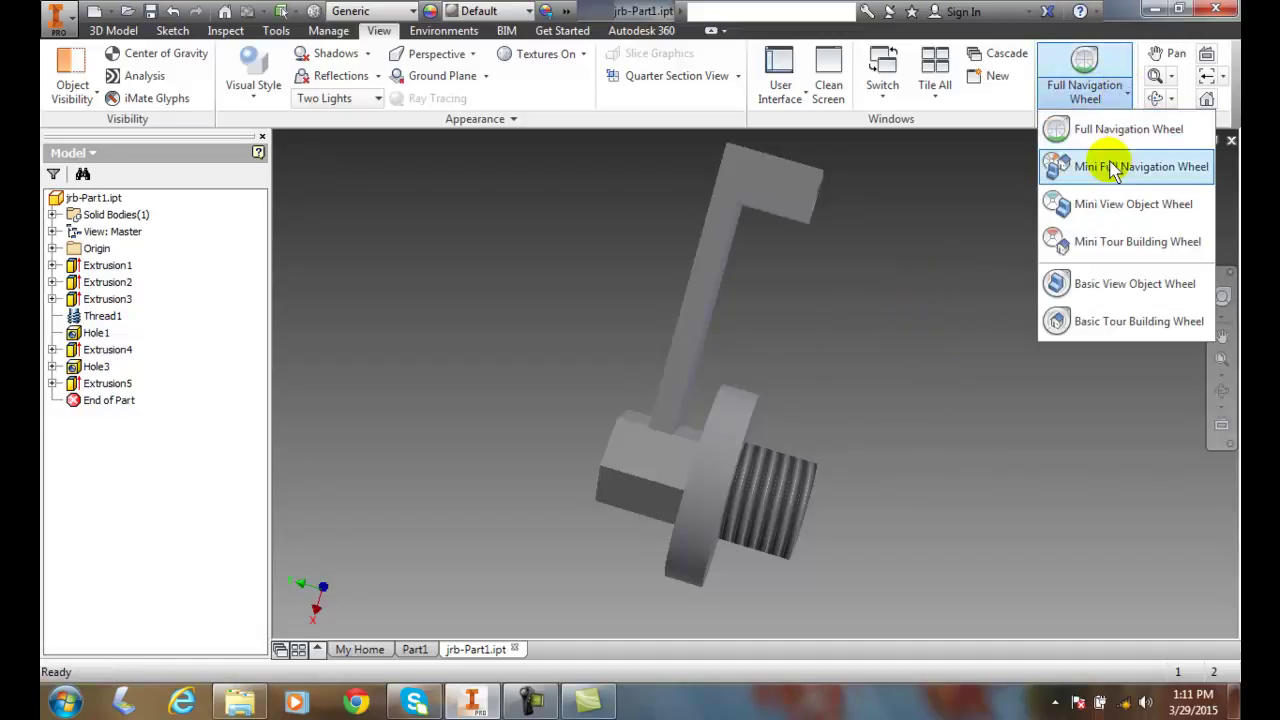
click(1094, 288)
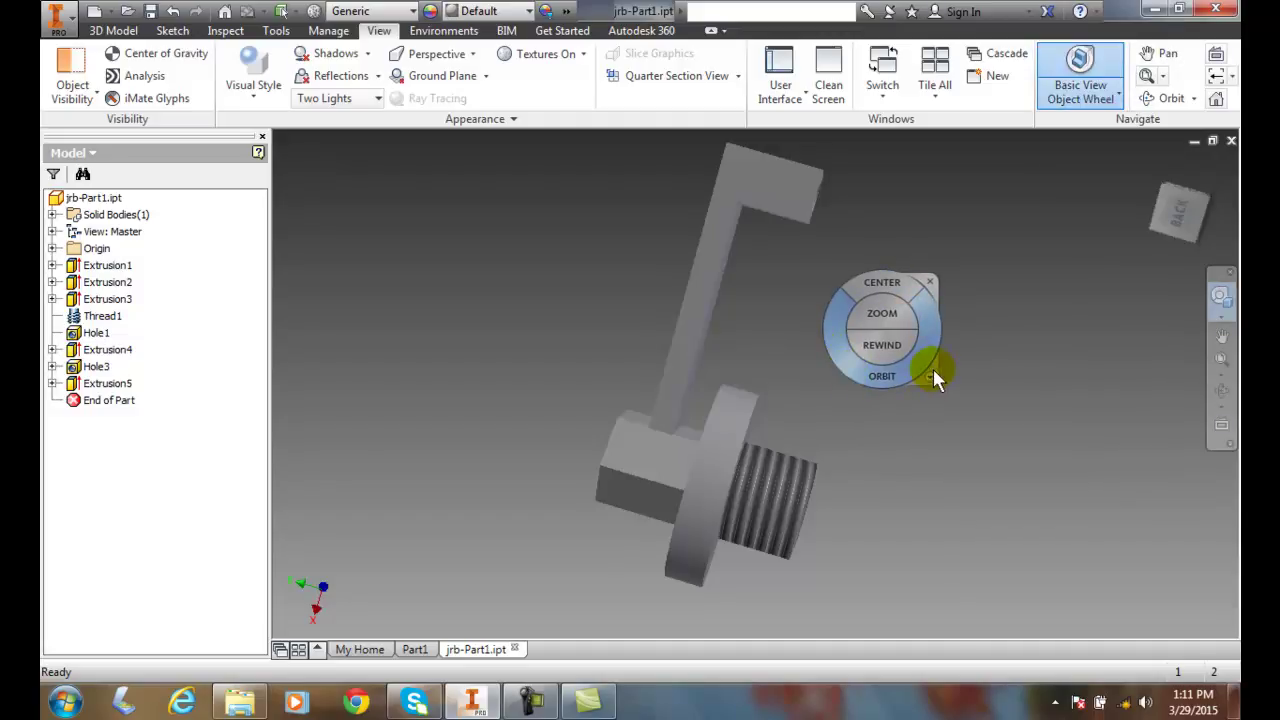
click(885, 345)
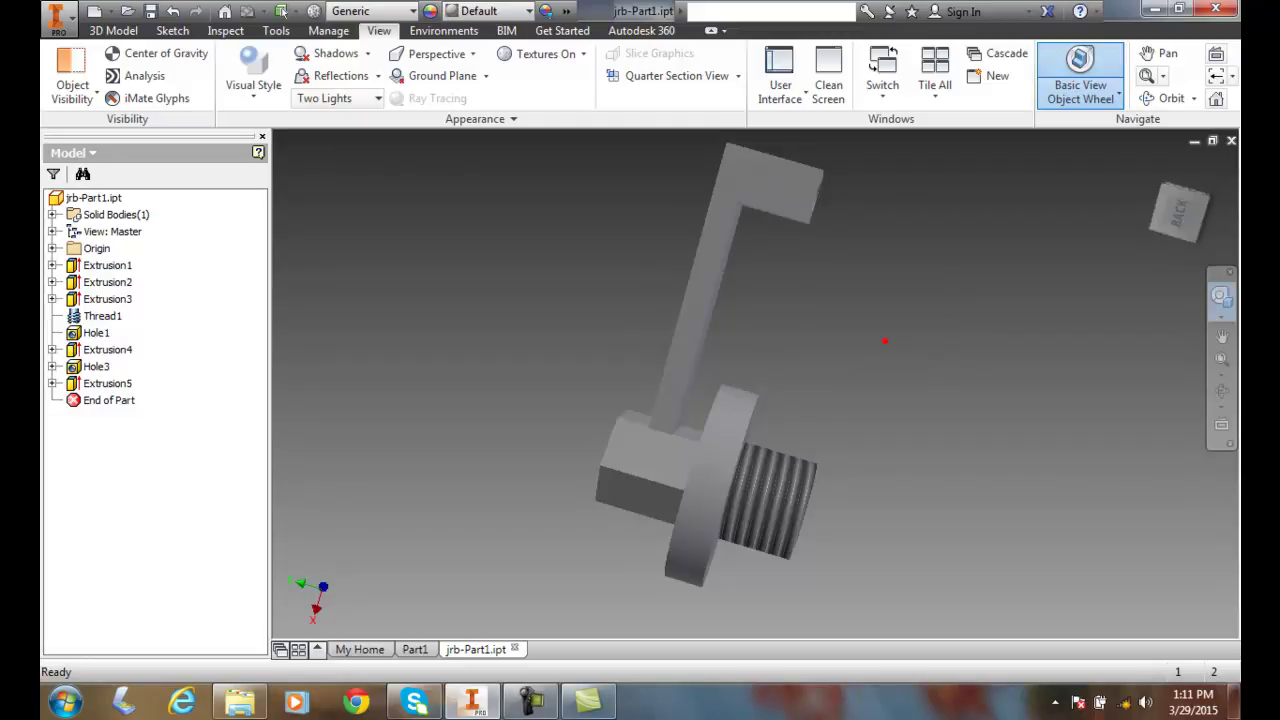
click(885, 345)
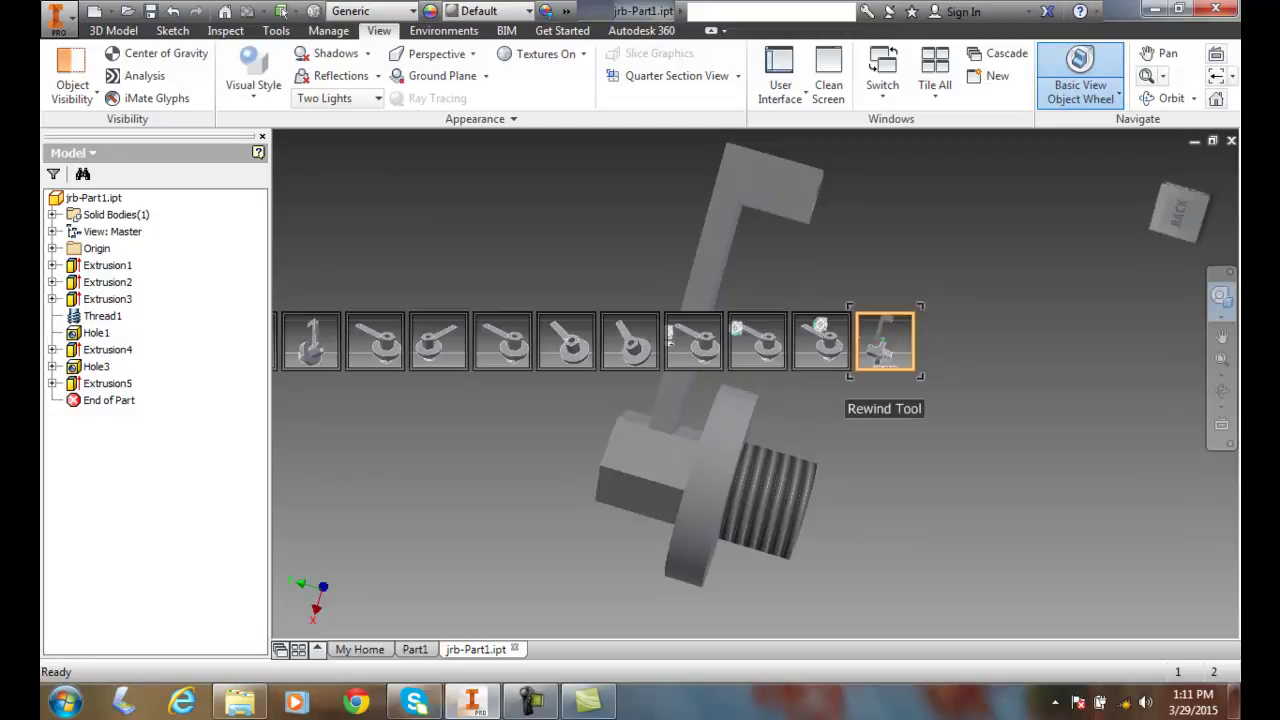
drag(885, 340, 566, 345)
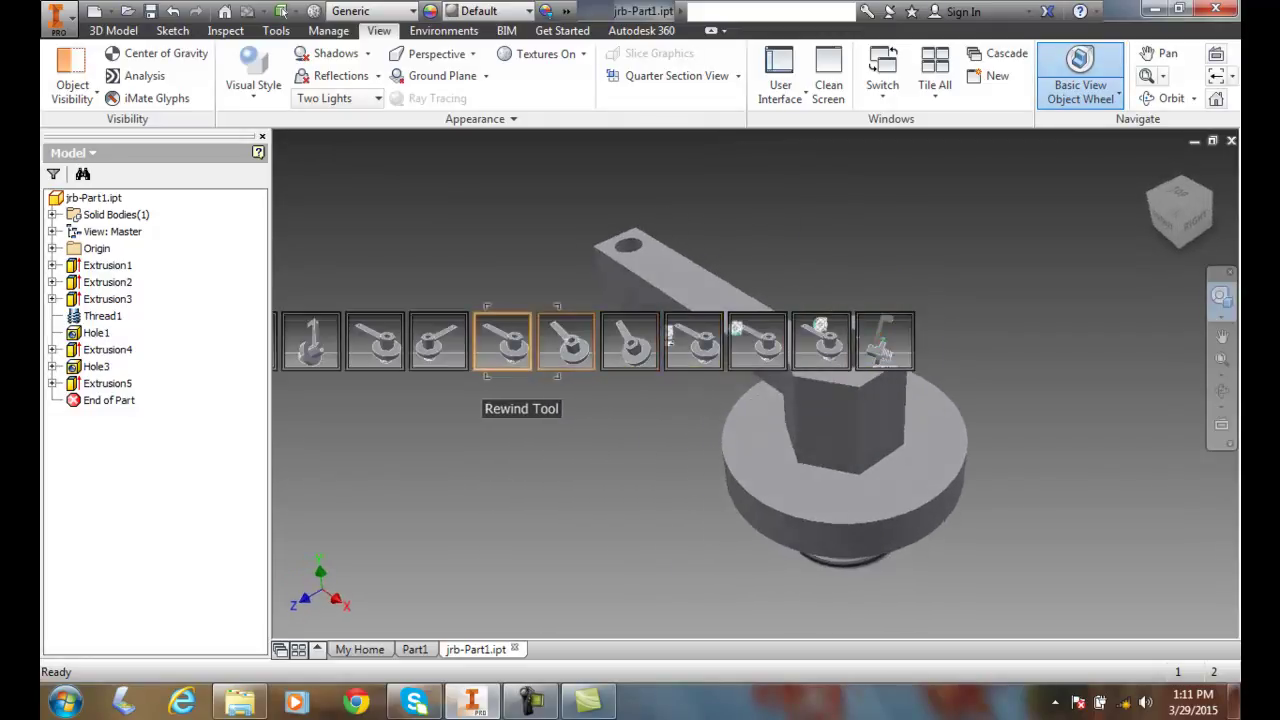
drag(566, 345, 463, 342)
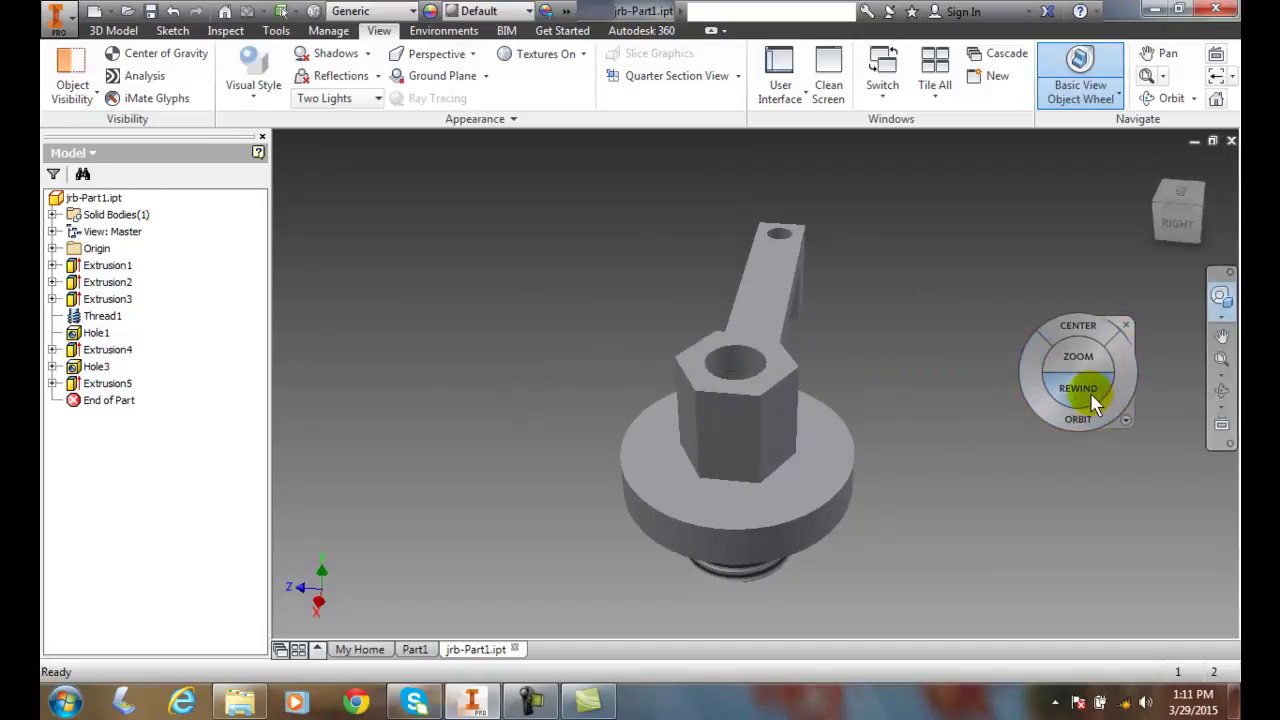
drag(1092, 398, 628, 398)
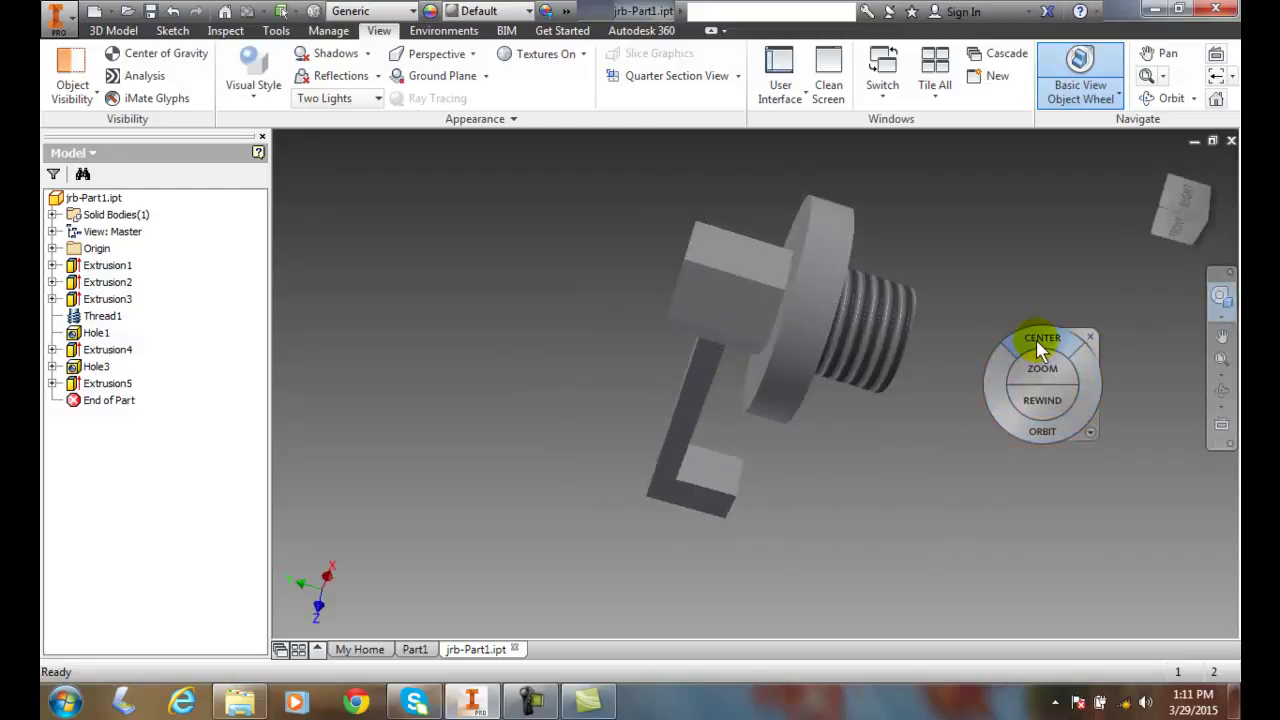
- Place the wheel's centre point on the hex nut and orbit to view the crank from above
drag(1040, 345, 795, 320)
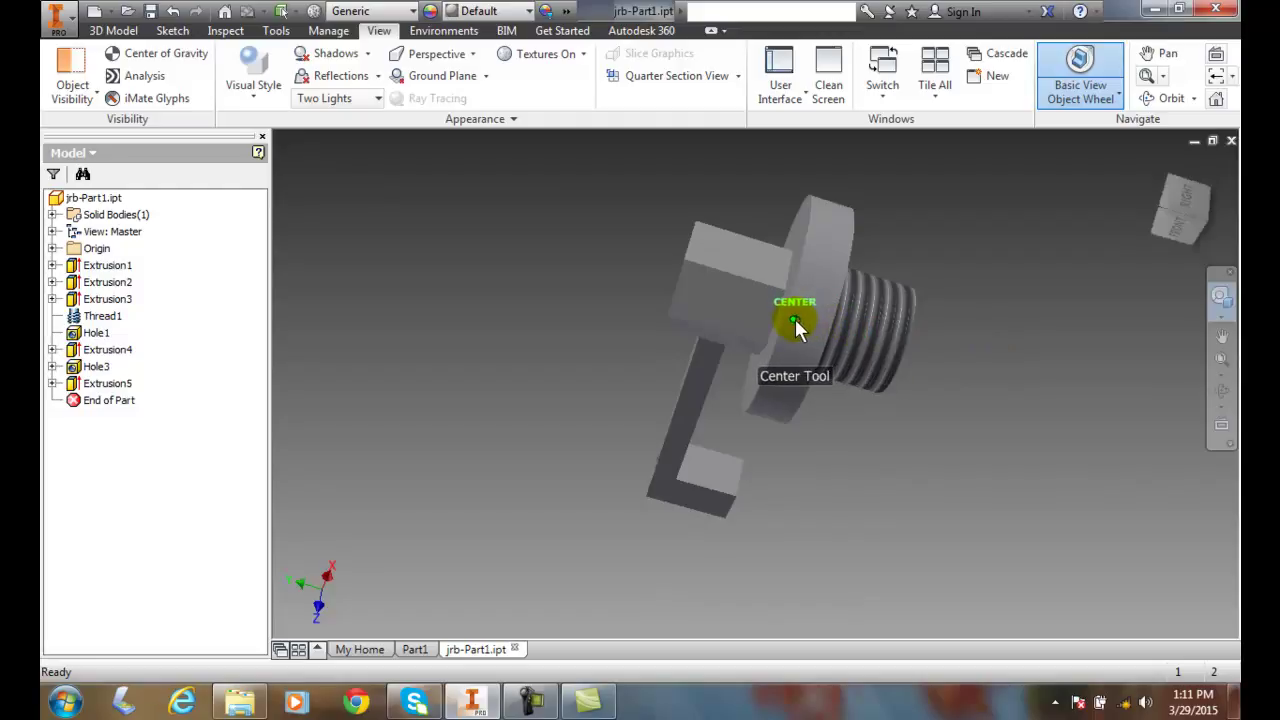
mouse_move(797, 330)
mouse_down()
mouse_move(812, 316)
mouse_move(775, 305)
mouse_move(730, 341)
mouse_up()
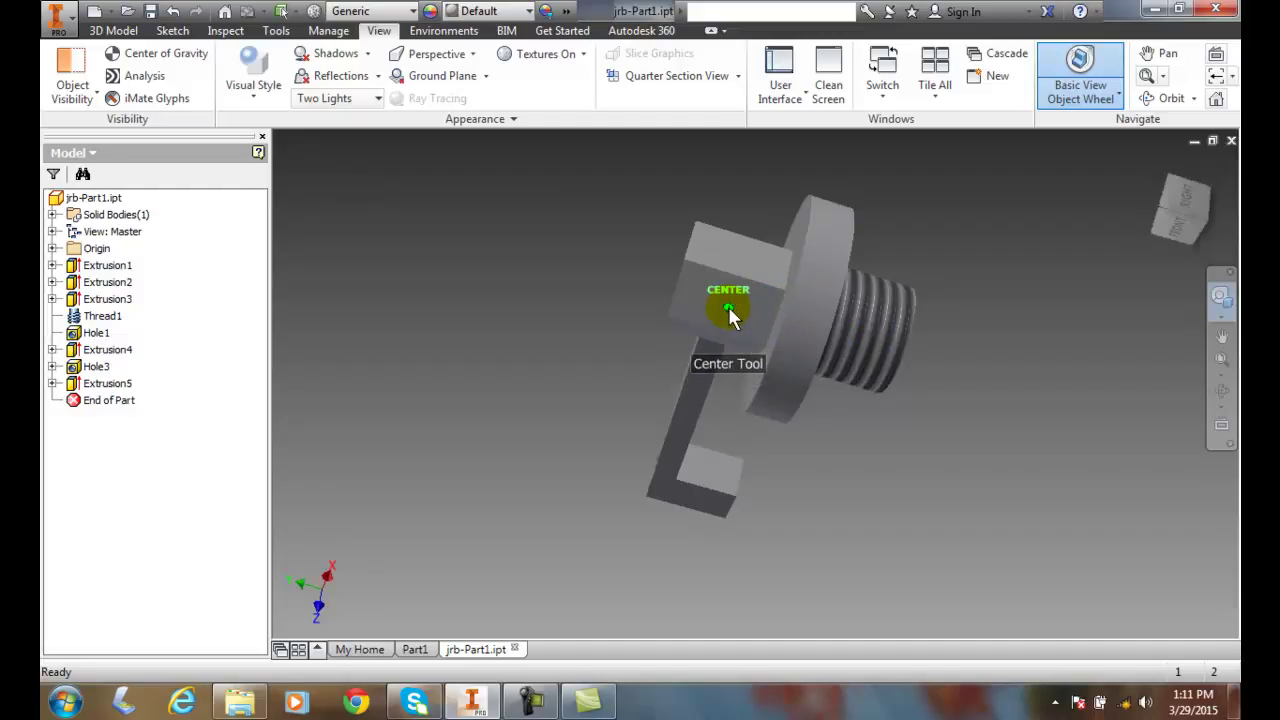
drag(730, 341, 729, 310)
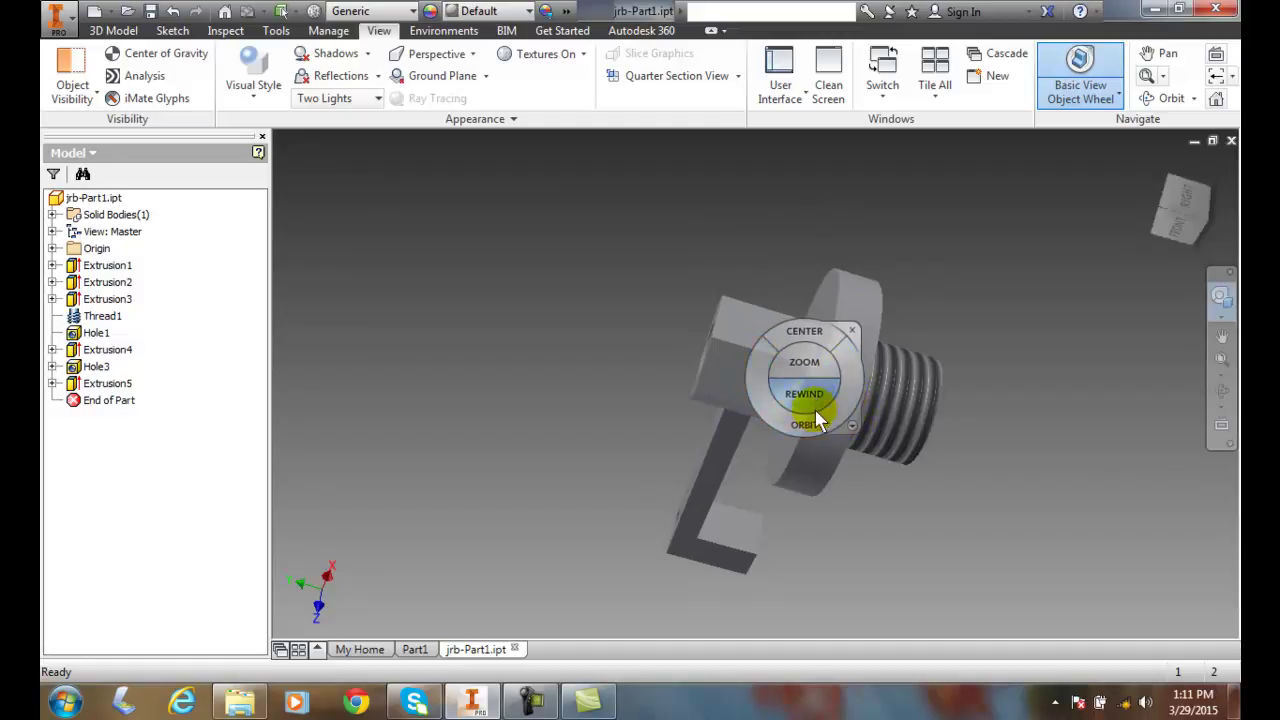
drag(818, 415, 866, 463)
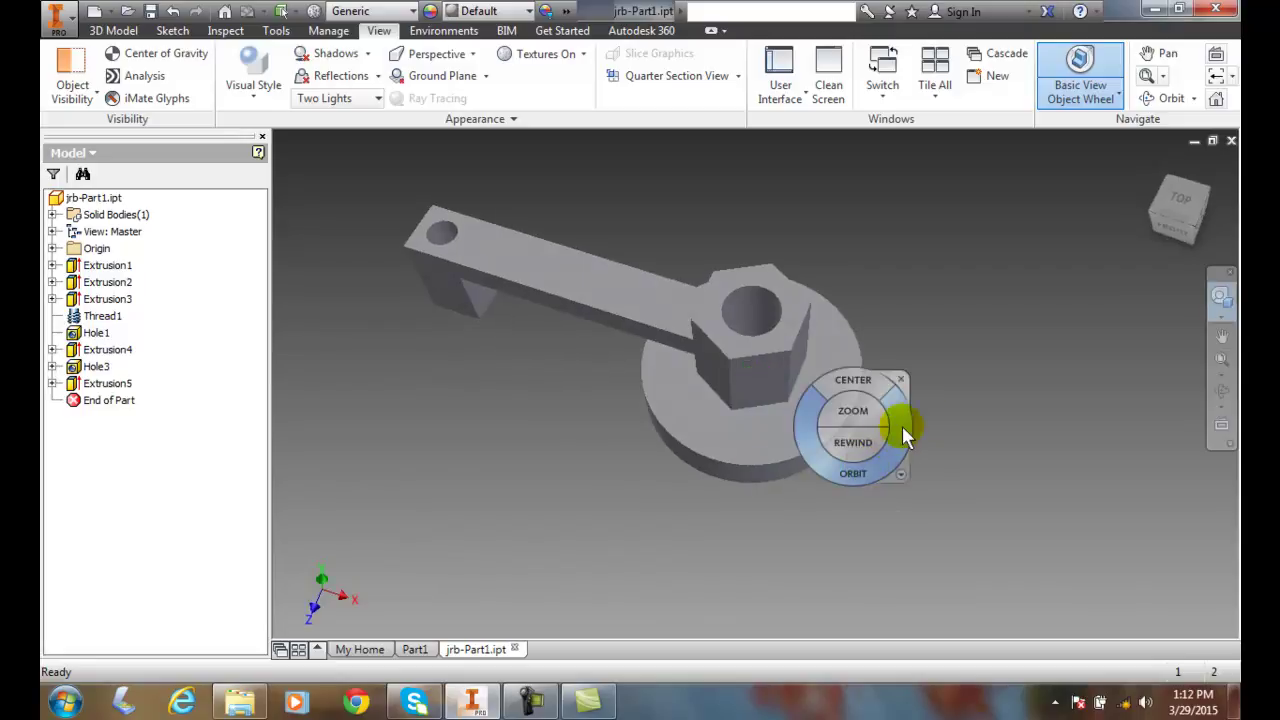
- Dismiss the basic wheel, reselect the Full Navigation Wheel, then close it again
click(942, 364)
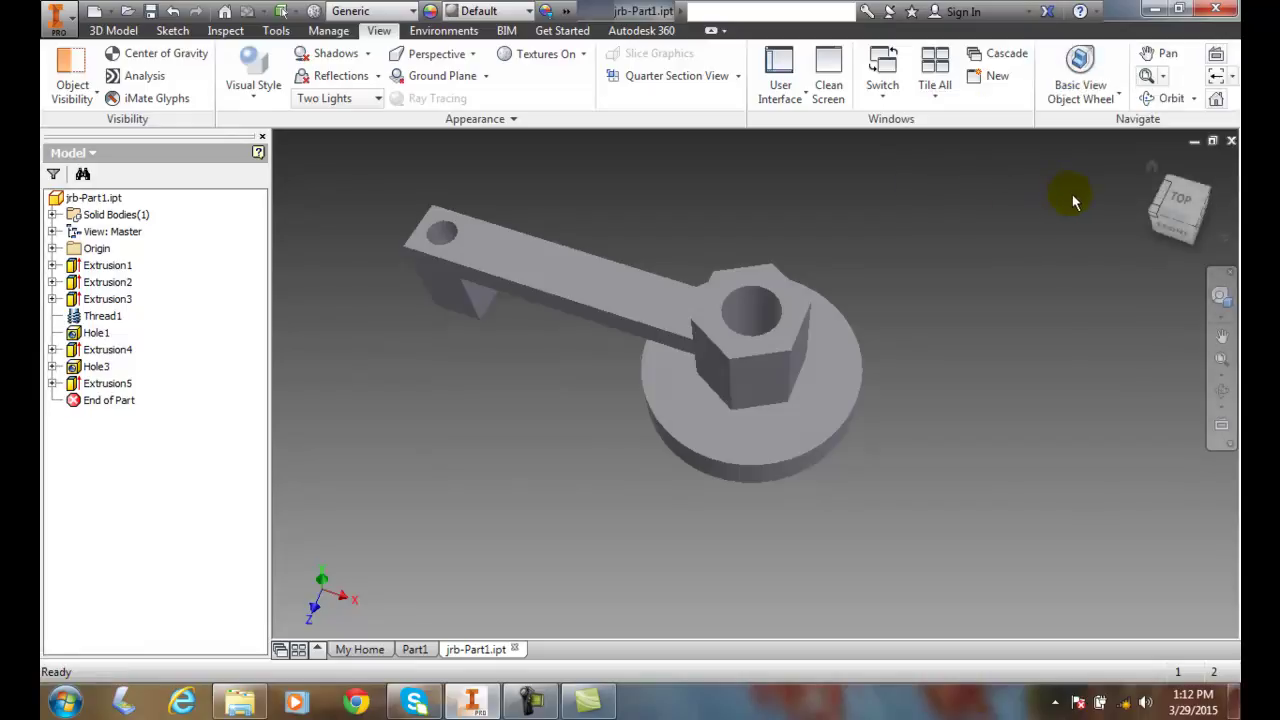
click(1121, 98)
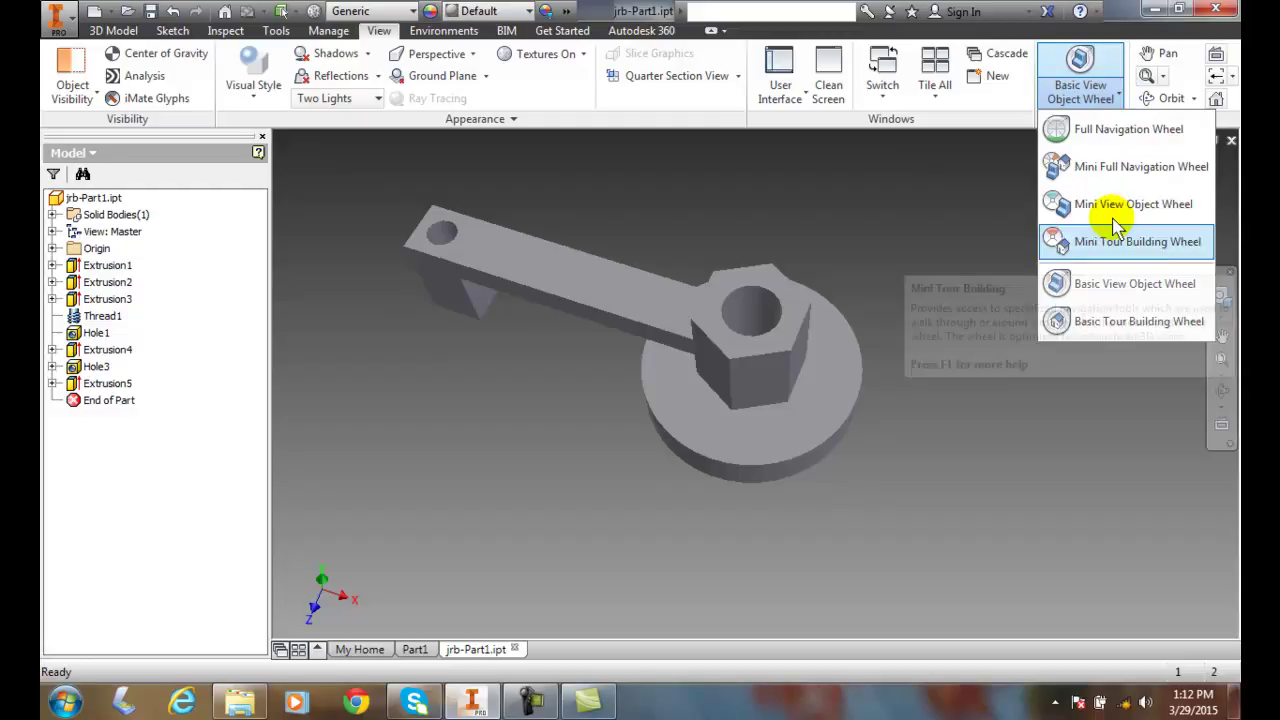
click(1120, 145)
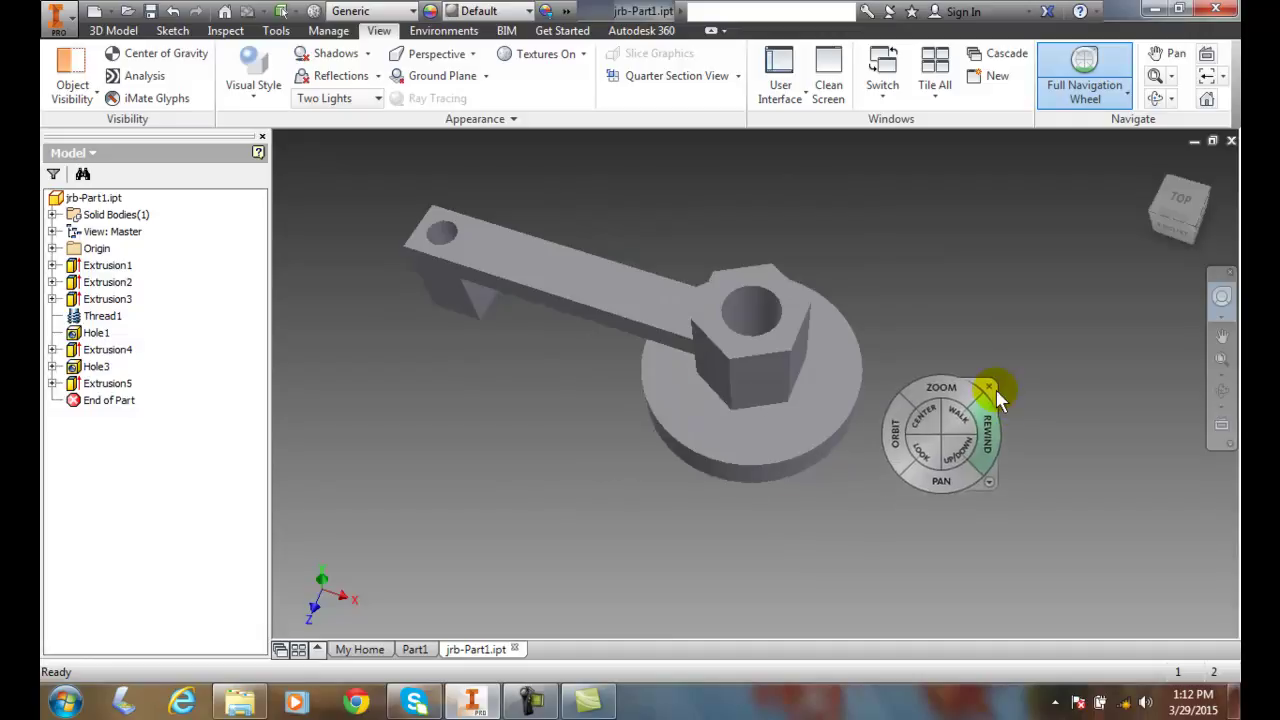
click(987, 386)
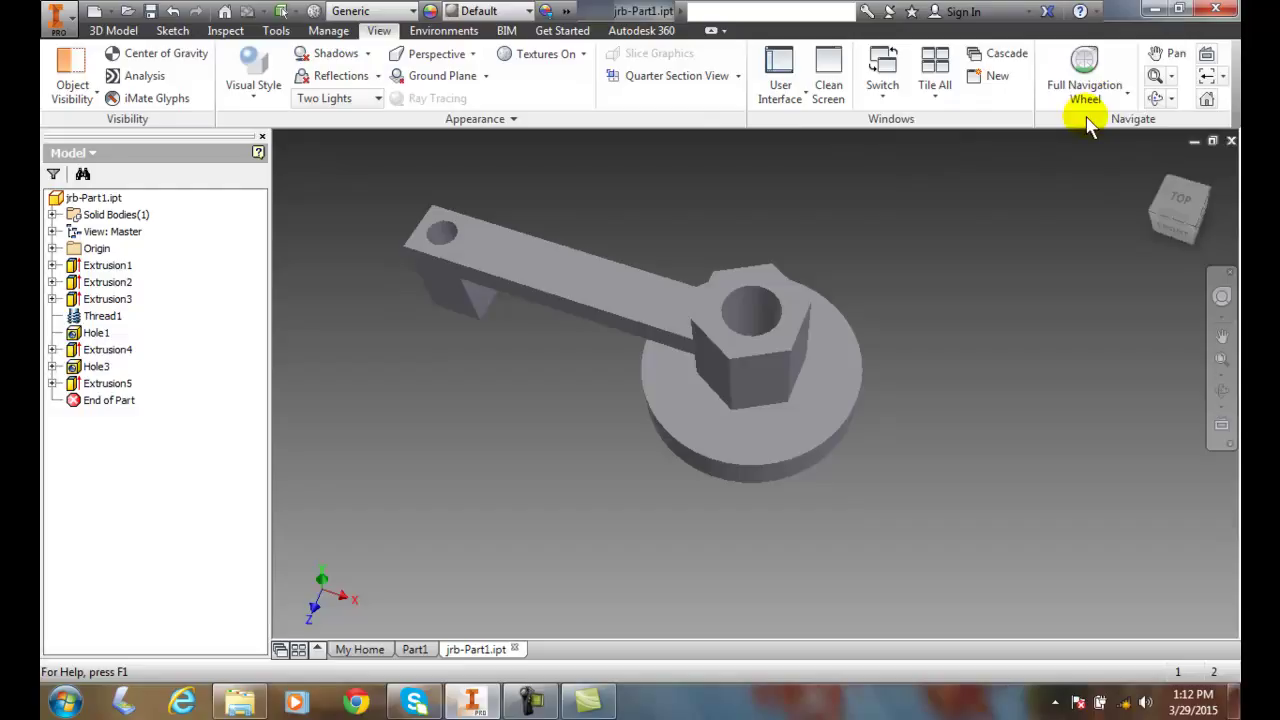
click(1127, 95)
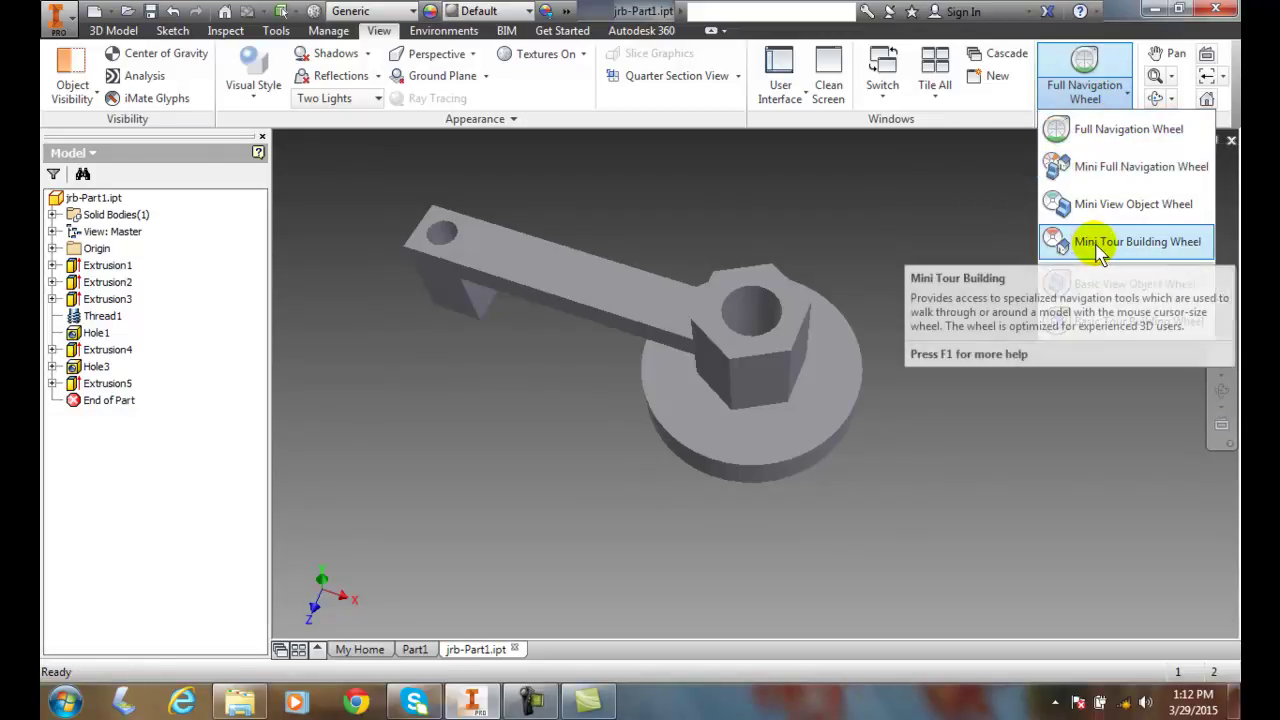
click(1100, 204)
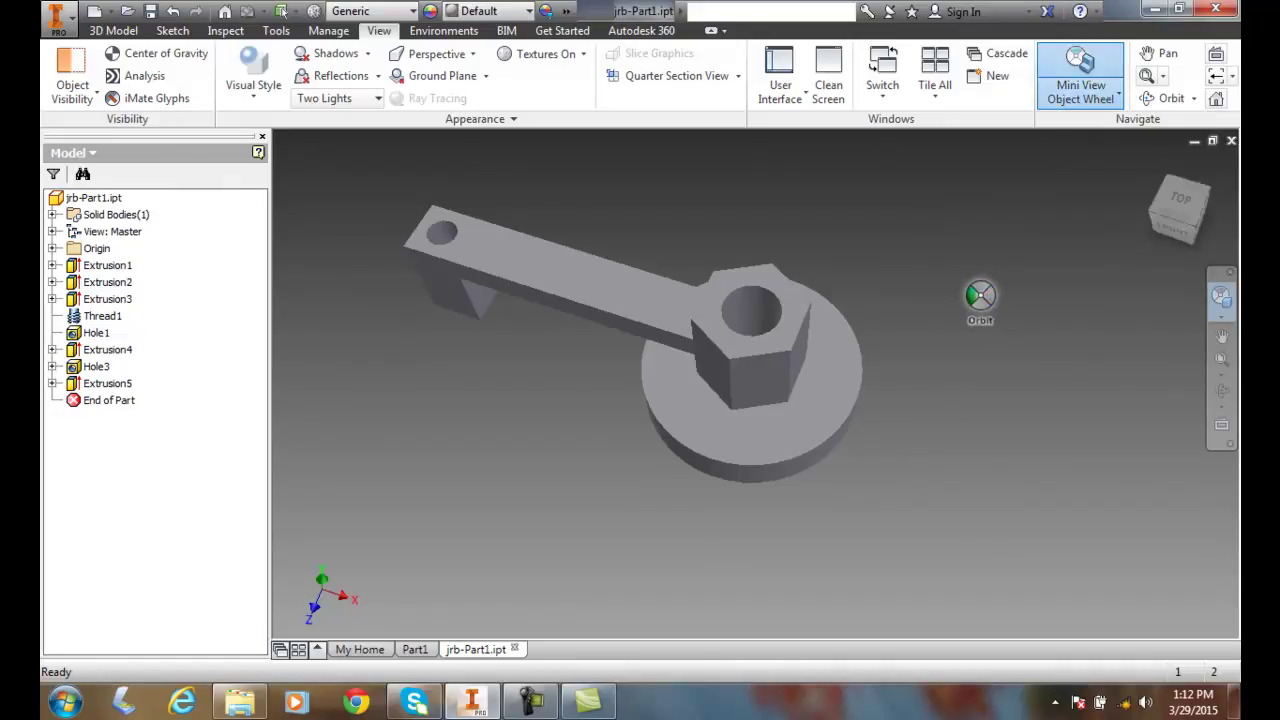
click(1118, 93)
click(1090, 130)
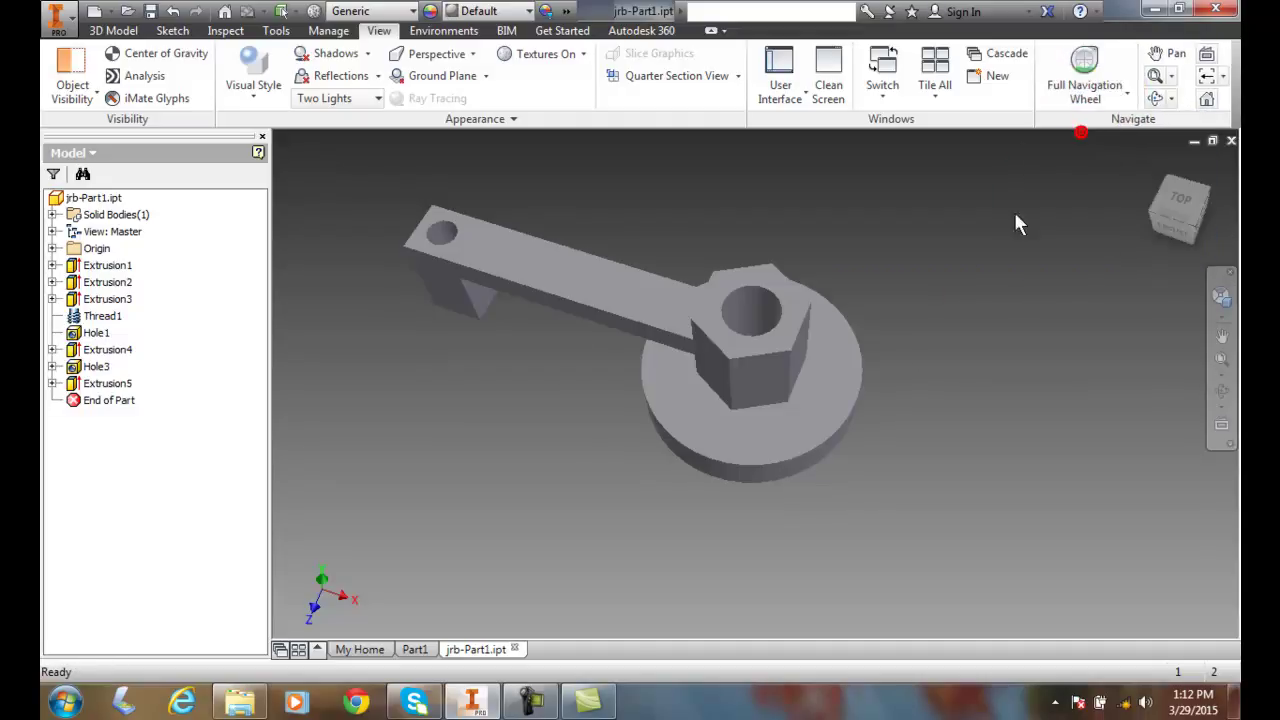